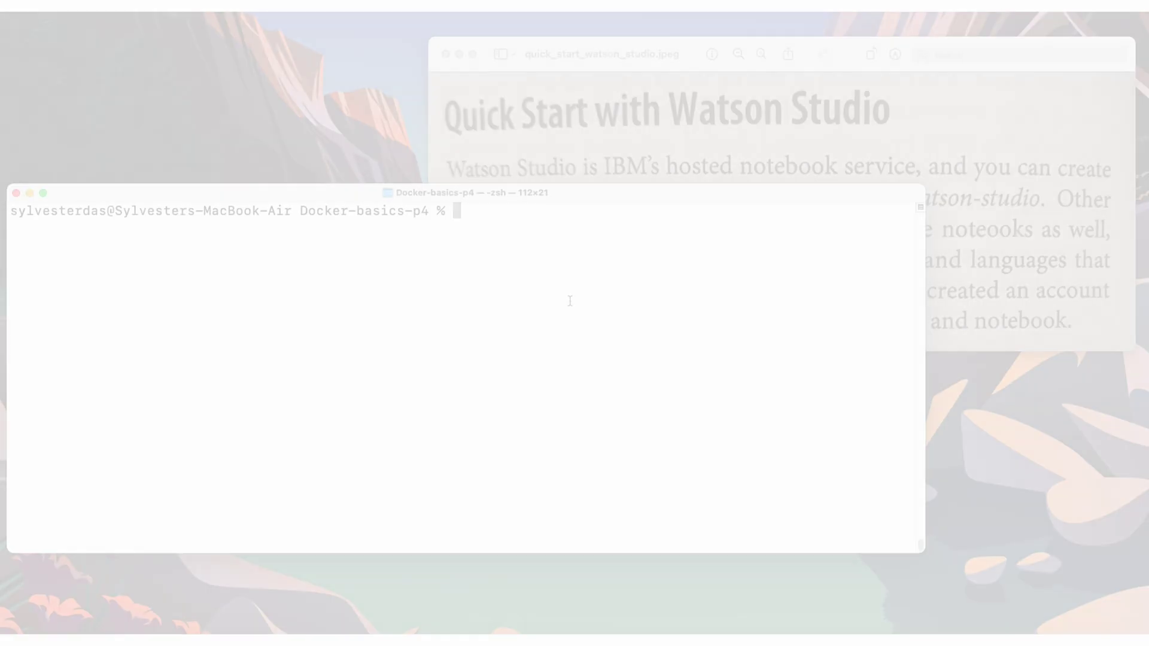
pyautogui.write('ls -l')
# Step: List the folder in detail and inspect the sample Watson Studio JPEG in Preview
pyautogui.press('Return')
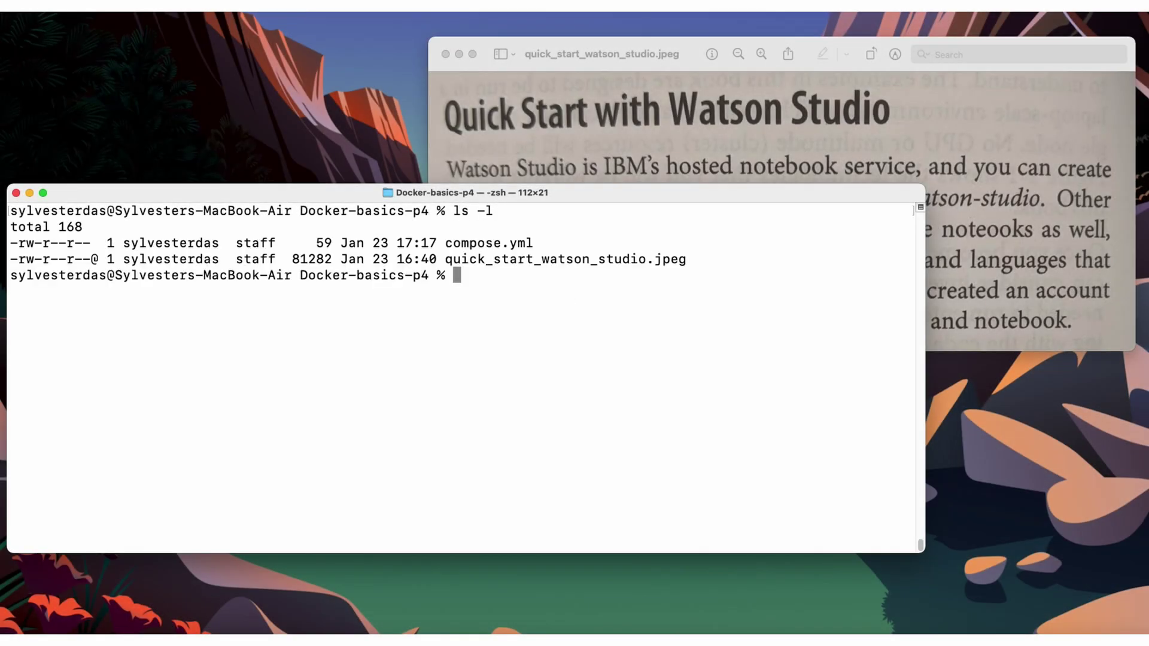
pyautogui.moveTo(443, 259); pyautogui.dragTo(703, 264)
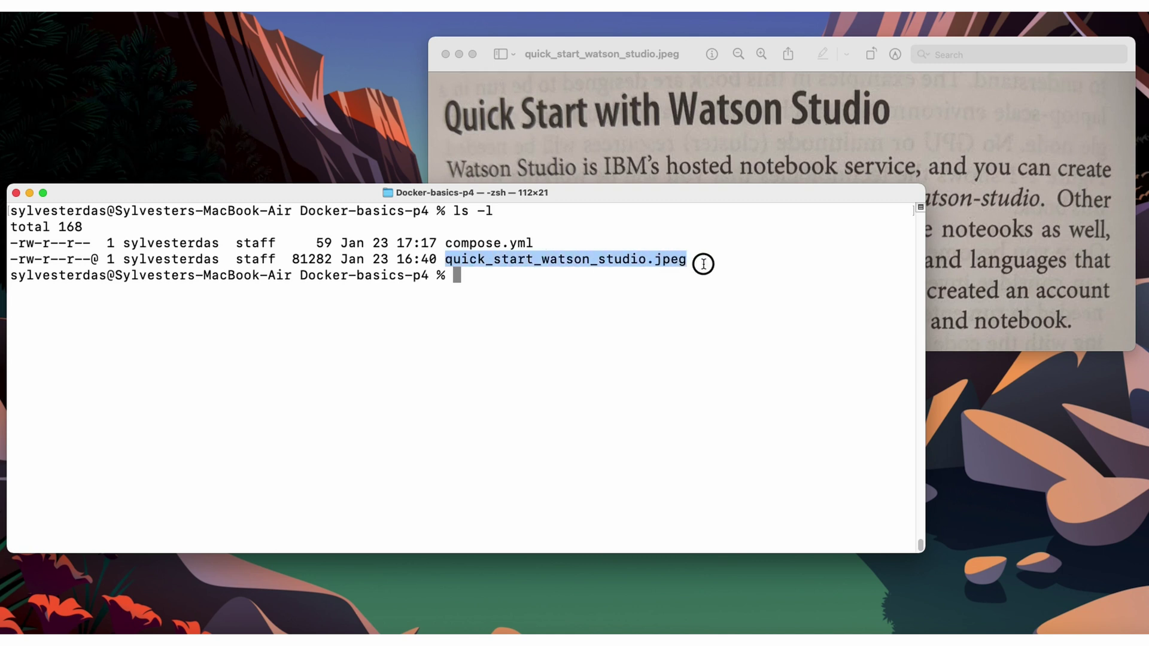
pyautogui.click(898, 99)
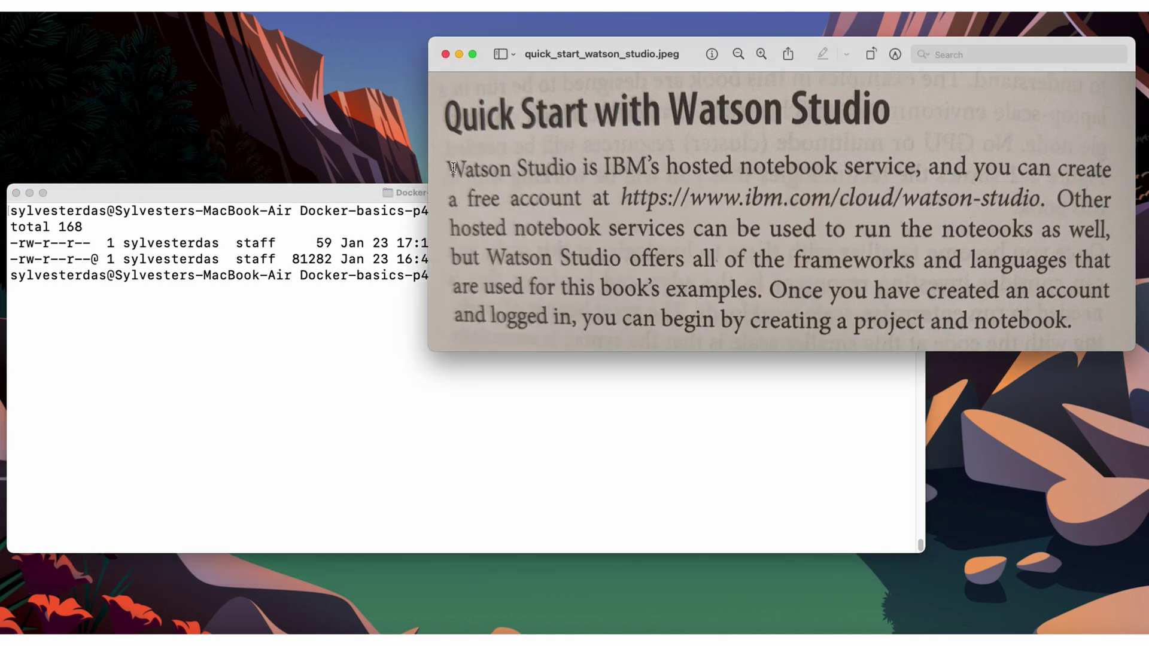
pyautogui.moveTo(454, 168); pyautogui.dragTo(1059, 326)
pyautogui.moveTo(596, 112); pyautogui.dragTo(525, 110)
pyautogui.click(561, 127)
pyautogui.click(478, 430)
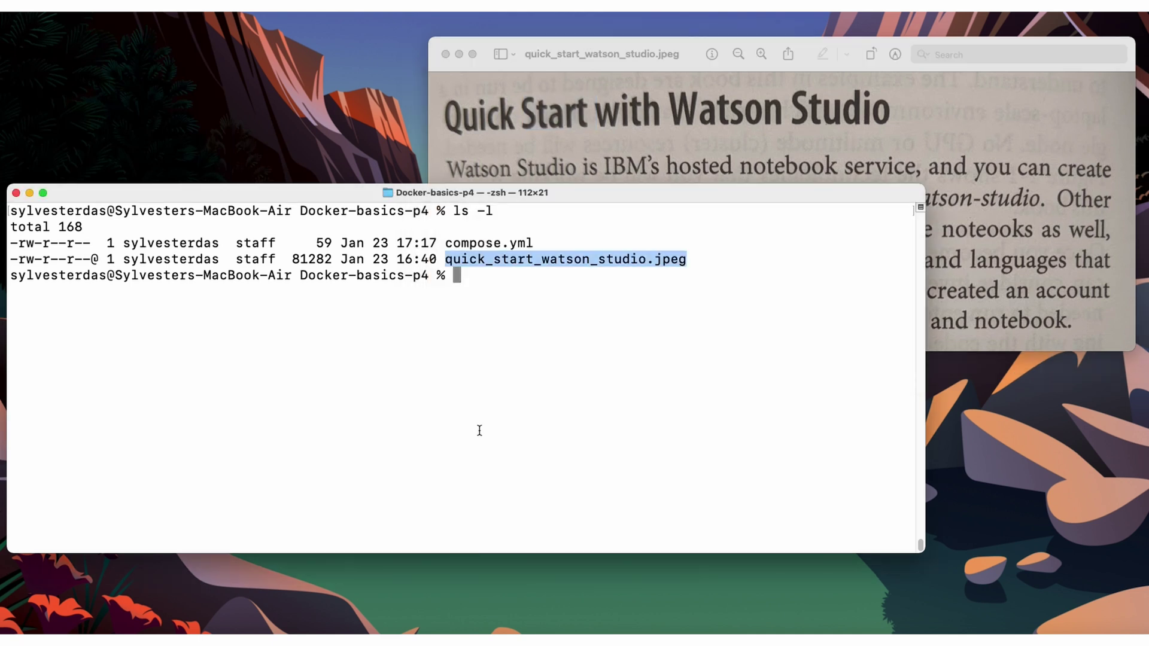
# Step: Edit compose.yml in vim so the ocr ports line reads 5001:5000
pyautogui.hotkey('ctrl', 'l')
pyautogui.write('vim compose.yml')
pyautogui.press('Return')
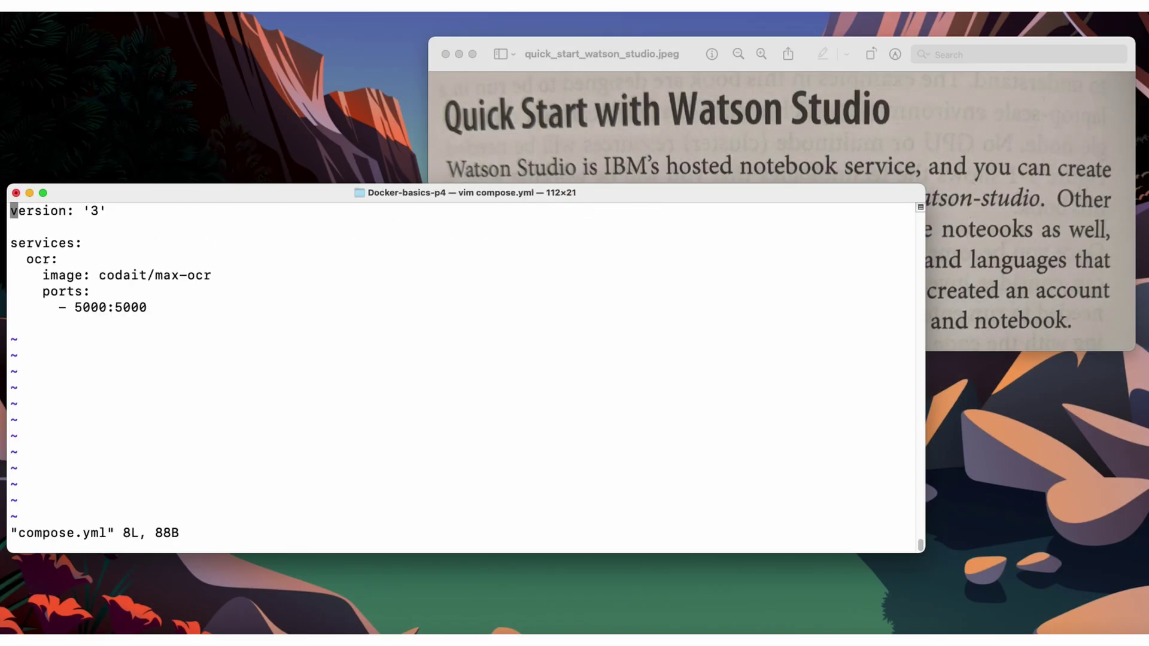
pyautogui.press('Down')
pyautogui.press('Down')
pyautogui.press('Down')
pyautogui.press('Down')
pyautogui.press('Right')
pyautogui.press('Right')
pyautogui.press('Right')
pyautogui.press('Right')
pyautogui.press('Right')
pyautogui.press('Right')
pyautogui.press('Right')
pyautogui.press('i')
pyautogui.press('BackSpace')
pyautogui.write('1')
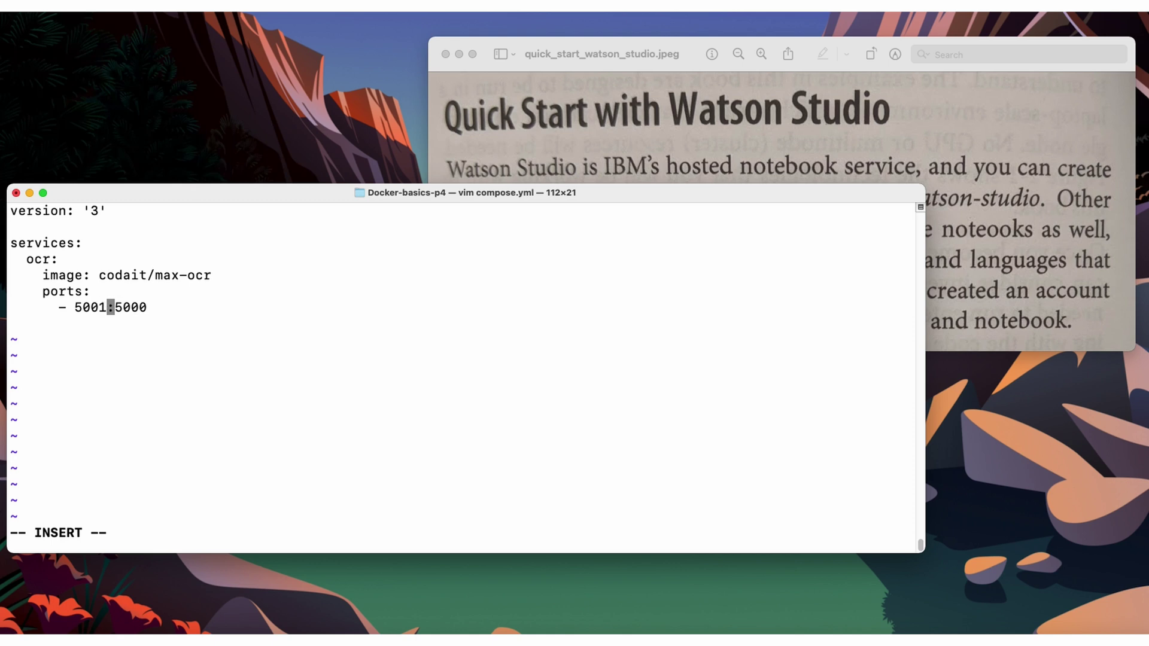
pyautogui.press('Escape')
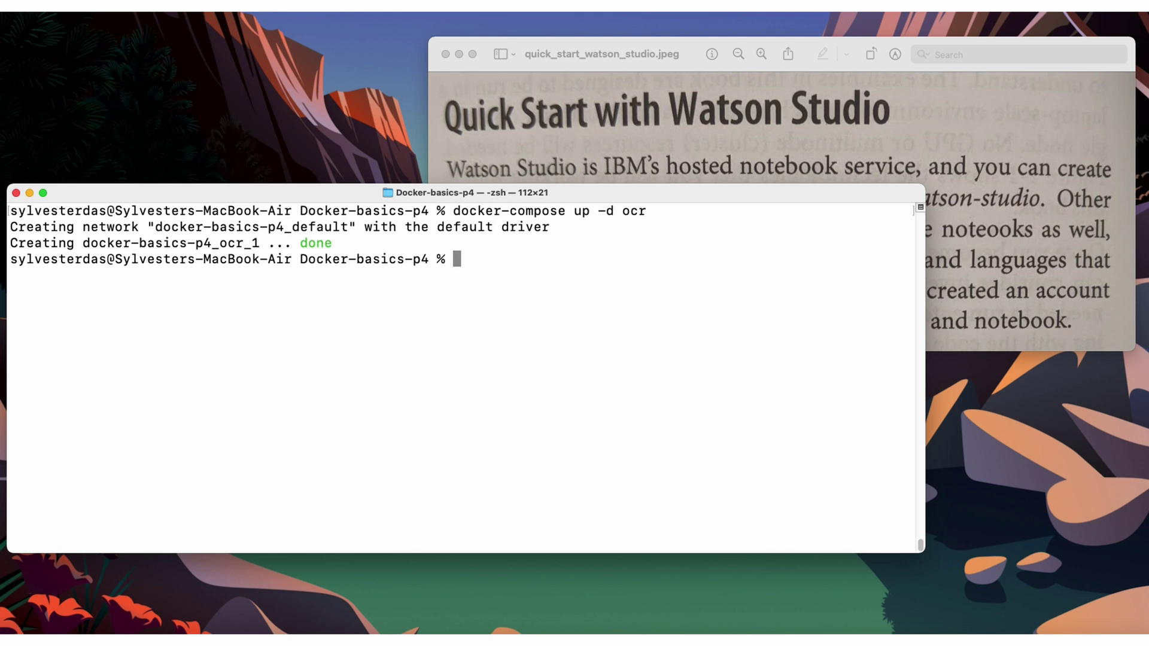
pyautogui.write('docker-compose ps')
# Step: Check docker-compose ps shows docker-basics-p4_ocr_1 Up with 0.0.0.0:5001 mapped to 5000
pyautogui.press('Return')
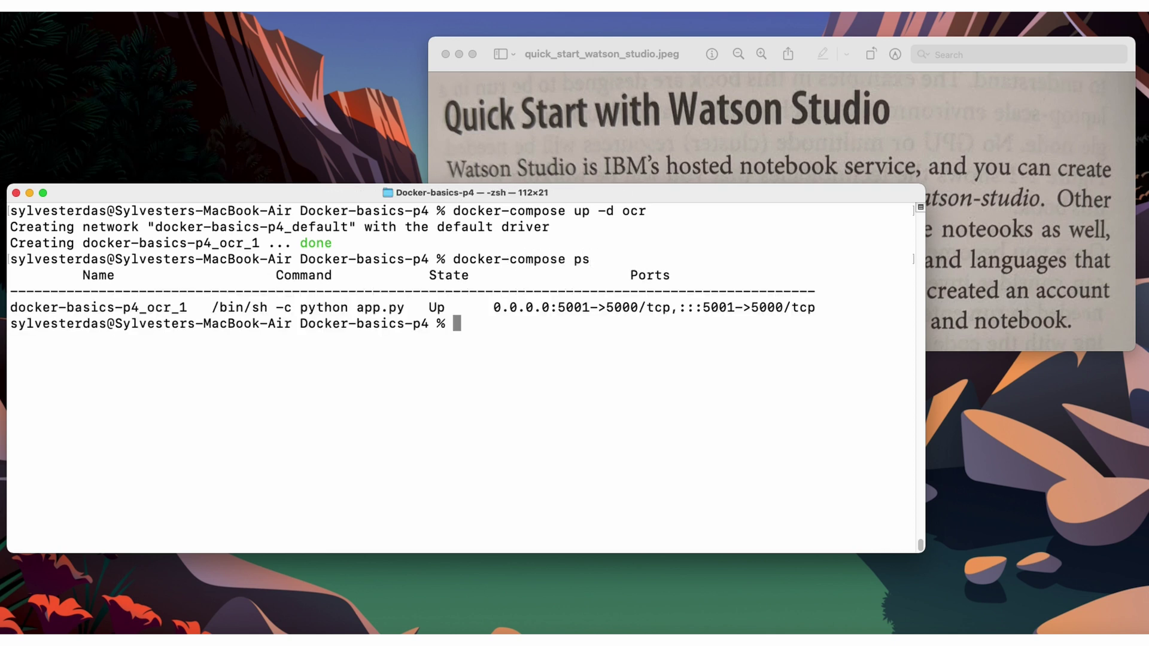
pyautogui.moveTo(557, 308); pyautogui.dragTo(593, 309)
pyautogui.moveTo(493, 307); pyautogui.dragTo(592, 310)
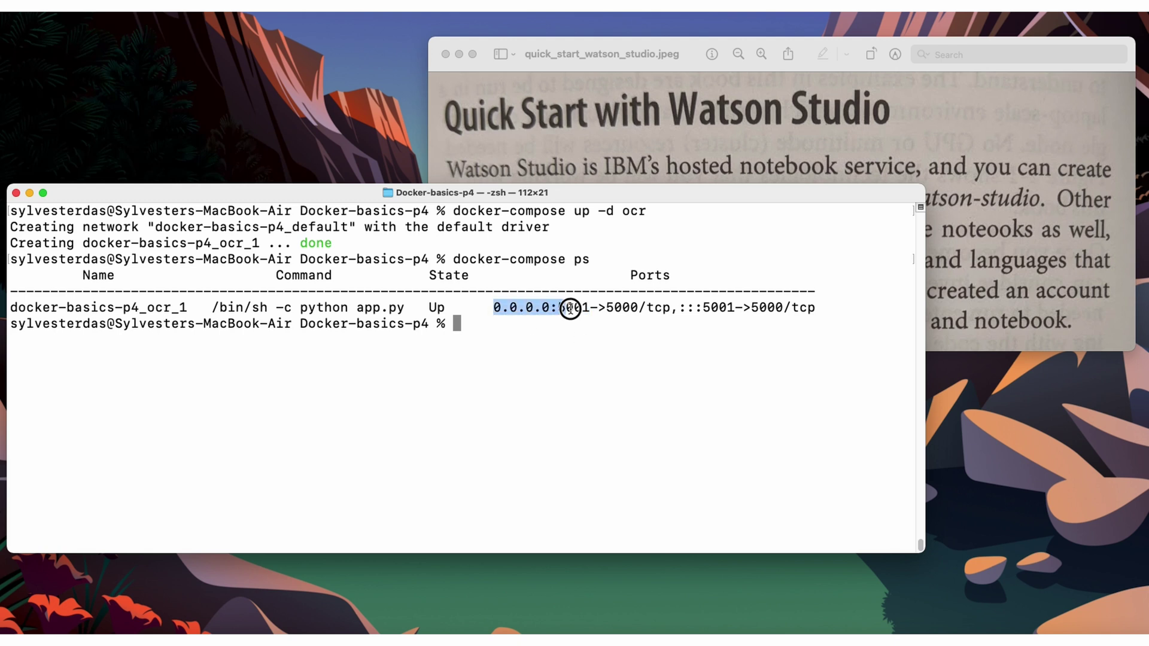
pyautogui.click(595, 314)
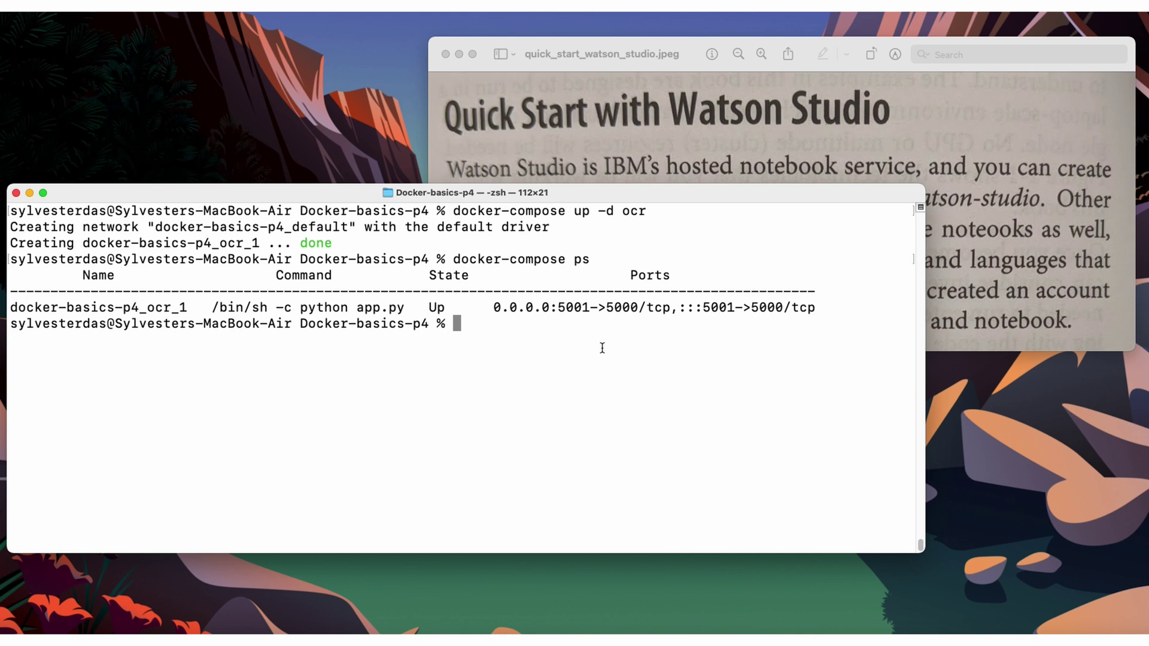
pyautogui.write('curl ')
pyautogui.write('-F "image=@quick_start_watson_studio.jpeg" -XPOST http://localhost:')
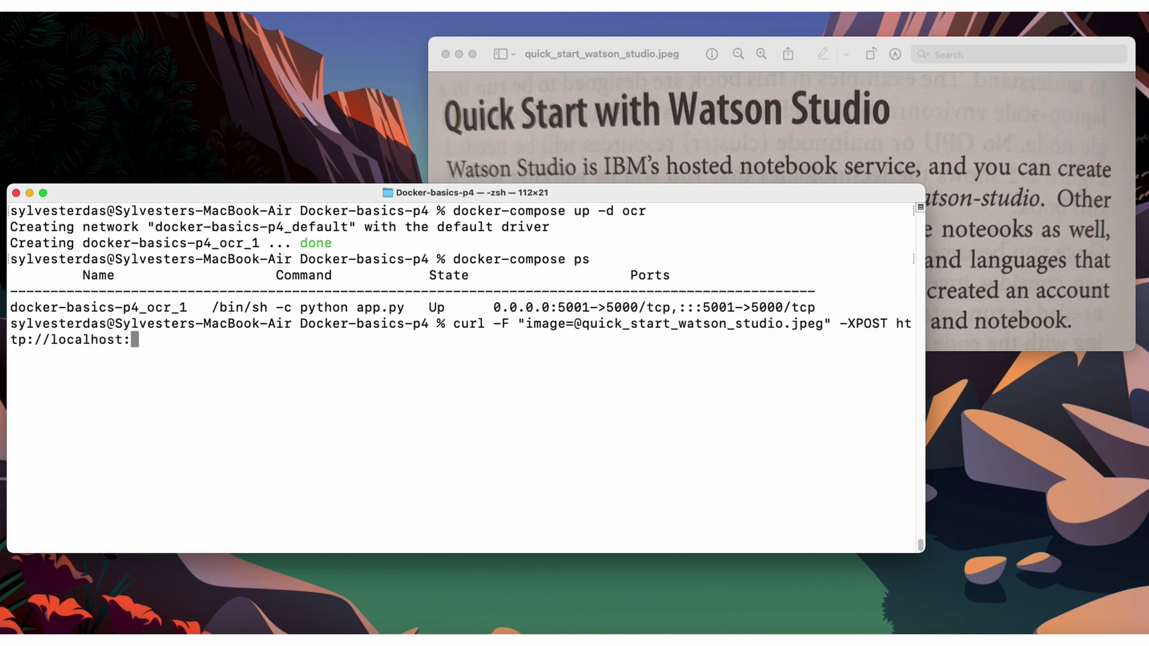
pyautogui.write('5001')
pyautogui.write('/model/predict')
# Step: POST quick_start_watson_studio.jpeg to localhost:5001/model/predict with curl and confirm status ok
pyautogui.press('Return')
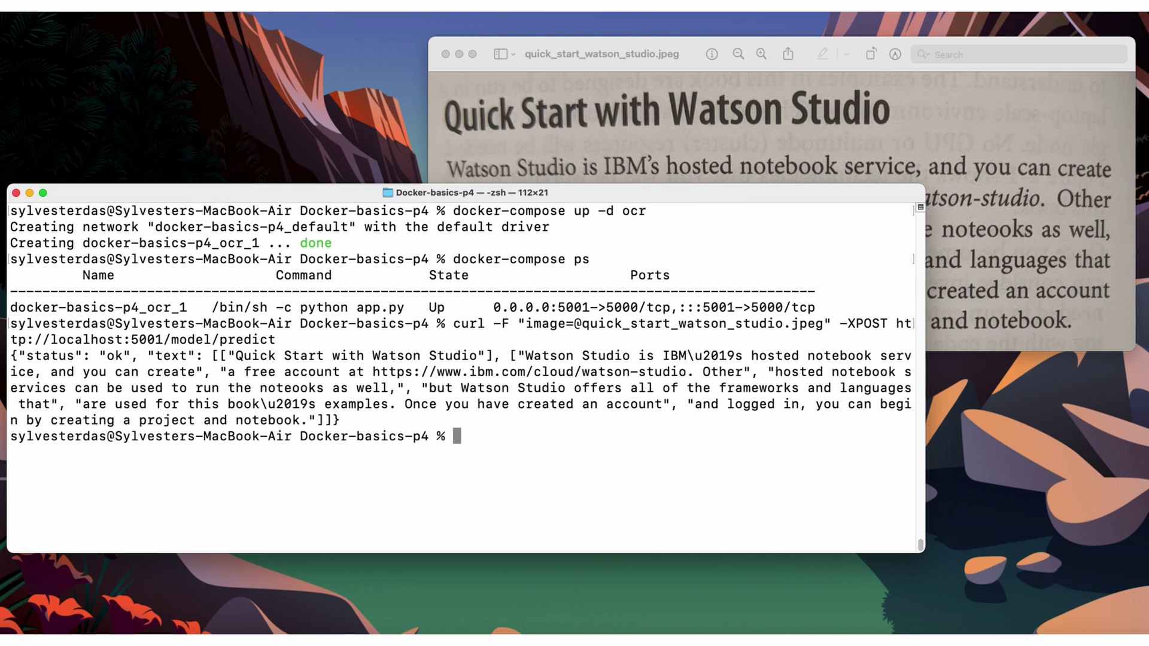
pyautogui.doubleClick(65, 356)
pyautogui.doubleClick(115, 356)
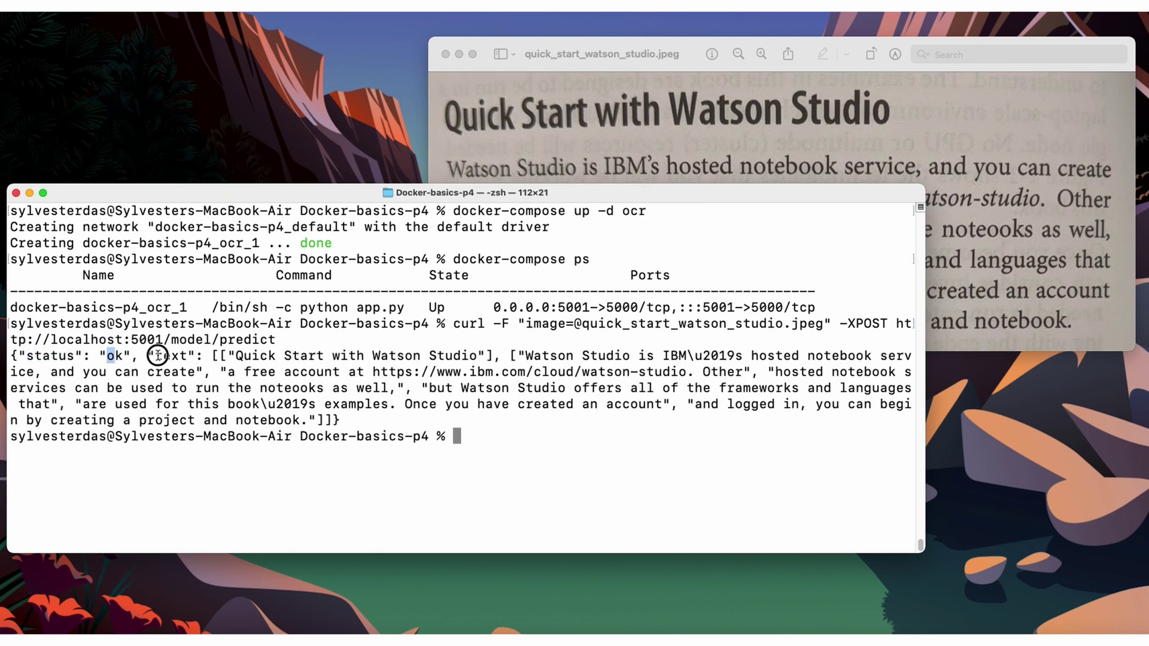